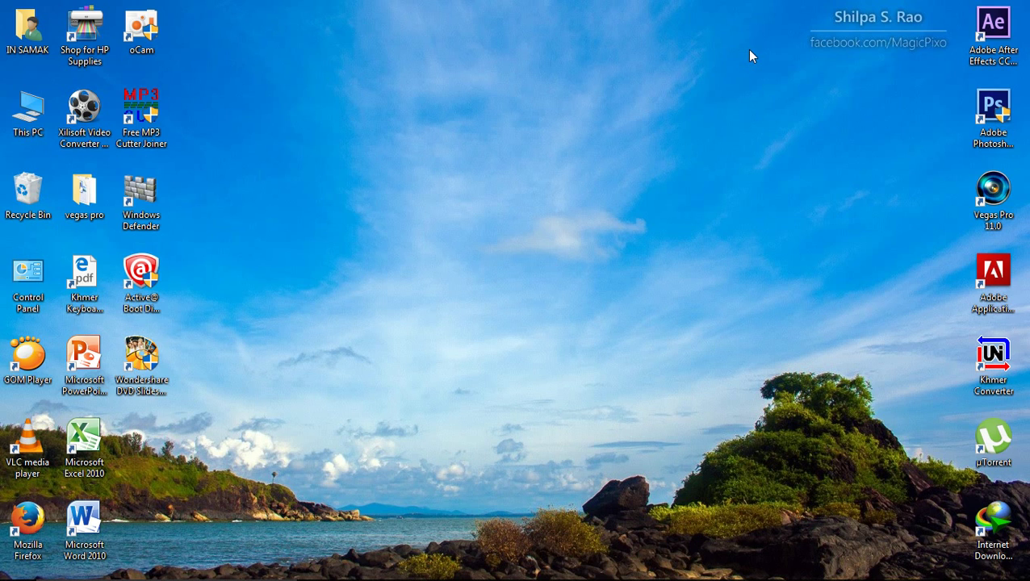
{"action": "right_click", "coordinate": [324, 87]}
{"action": "left_click", "coordinate": [364, 135]}
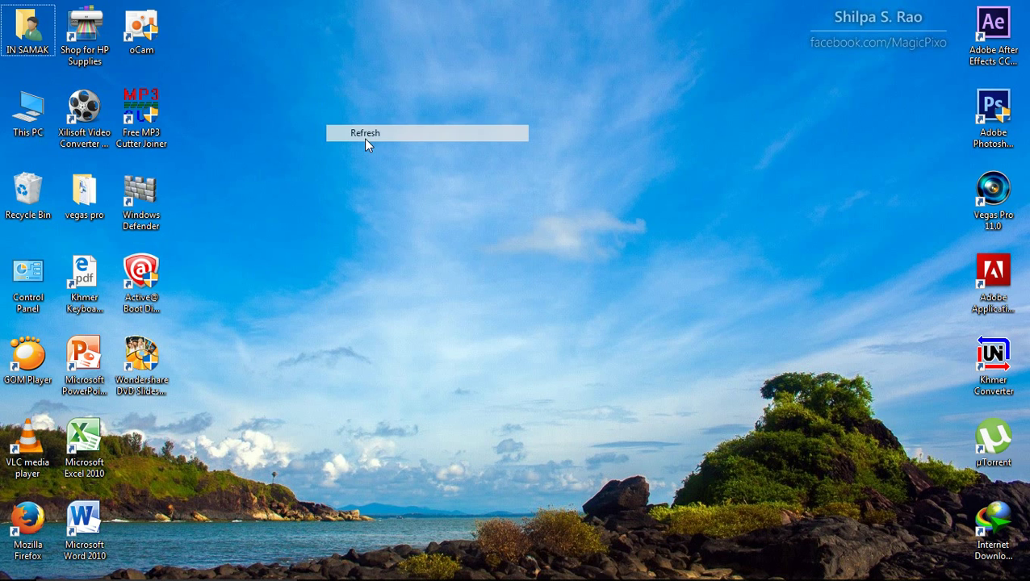
{"action": "right_click", "coordinate": [325, 97]}
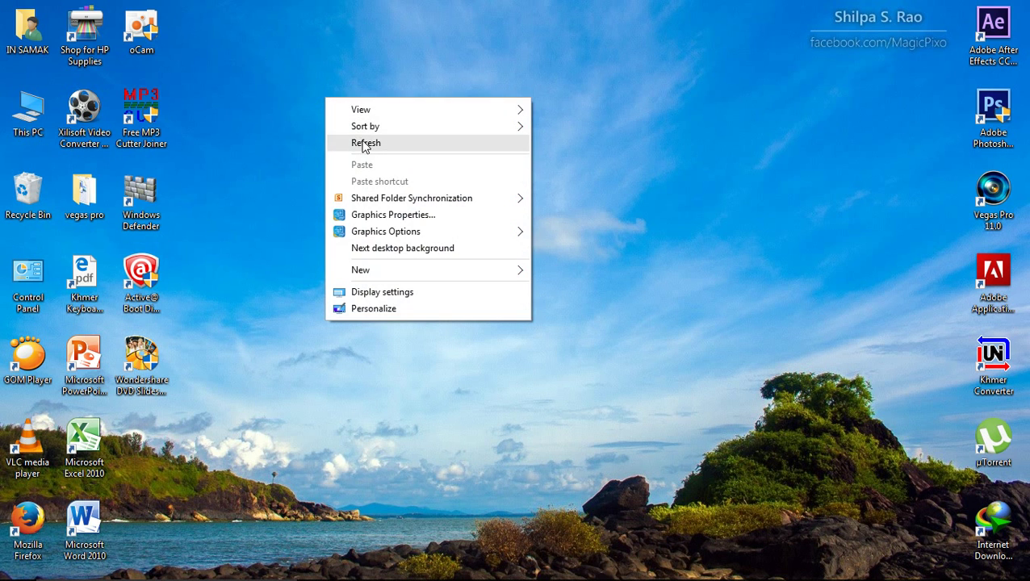
{"action": "left_click", "coordinate": [363, 143]}
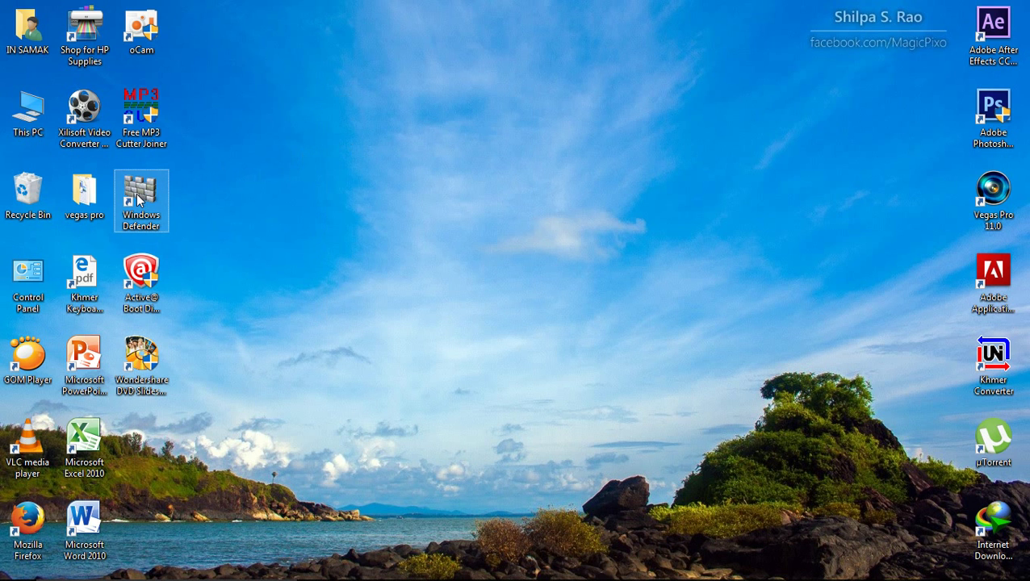
{"action": "mouse_move", "coordinate": [138, 200]}
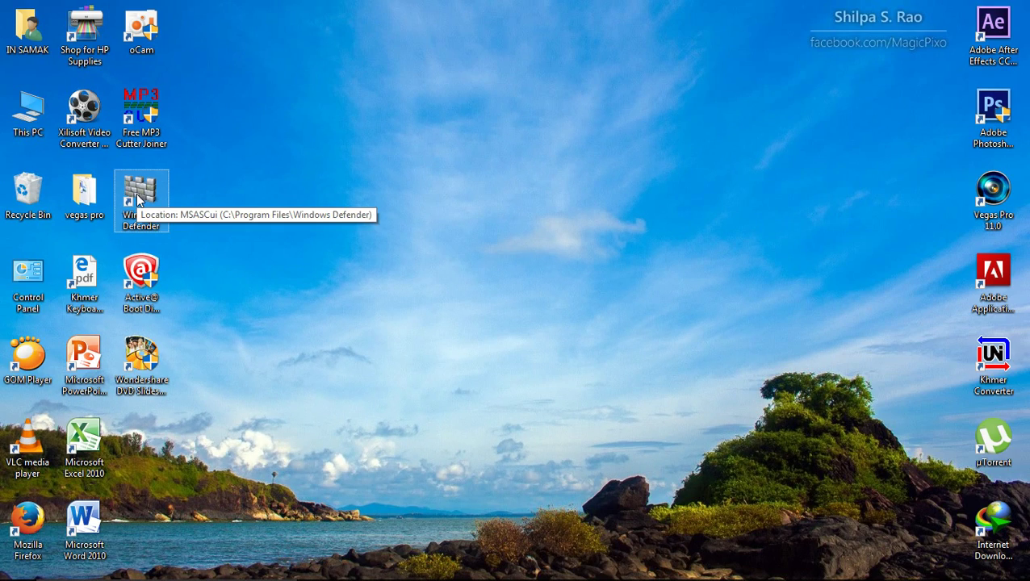
{"action": "right_click", "coordinate": [317, 76]}
{"action": "left_click", "coordinate": [372, 126]}
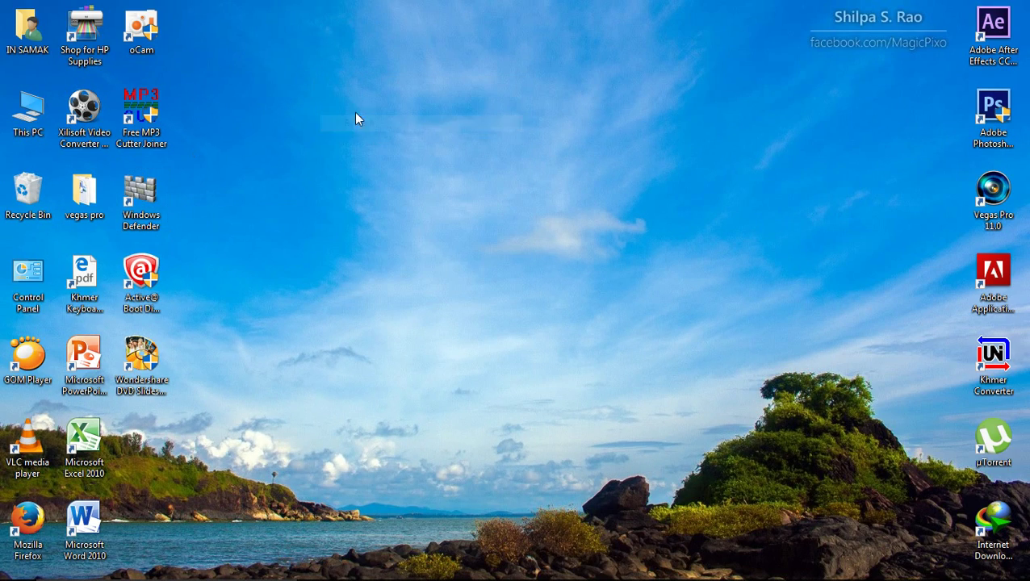
{"action": "right_click", "coordinate": [328, 98]}
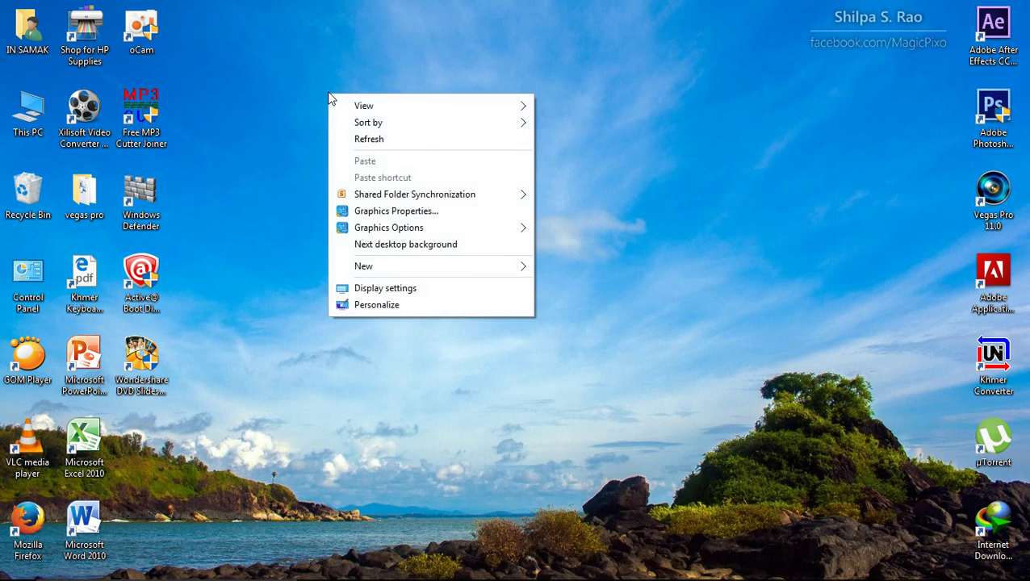
{"action": "left_click", "coordinate": [374, 139]}
- Search Windows for "window de" to locate Windows Defender, and dismiss the search without opening a result
{"action": "mouse_move", "coordinate": [133, 569]}
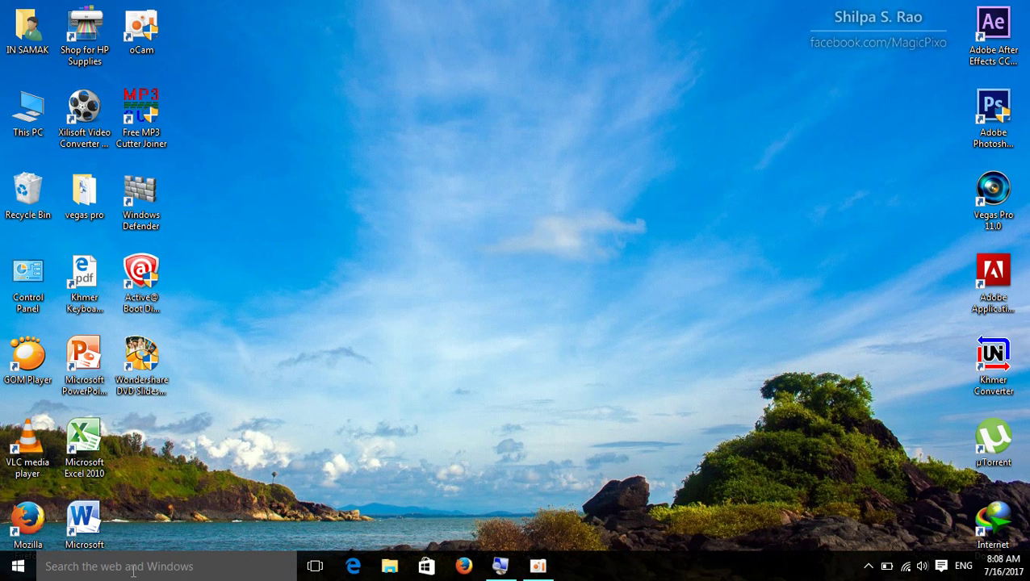
{"action": "left_click", "coordinate": [133, 570]}
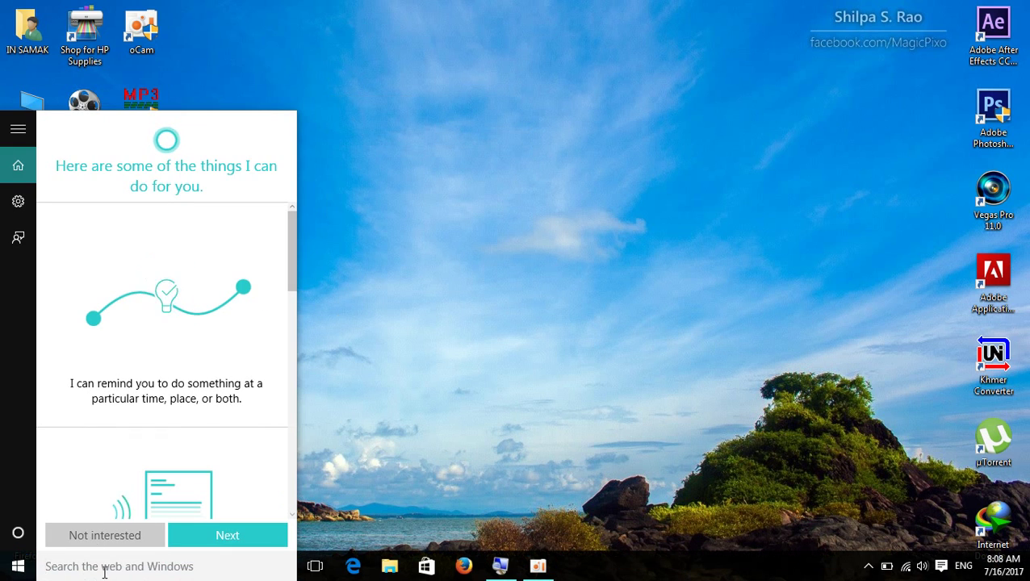
{"action": "type", "text": "wi"}
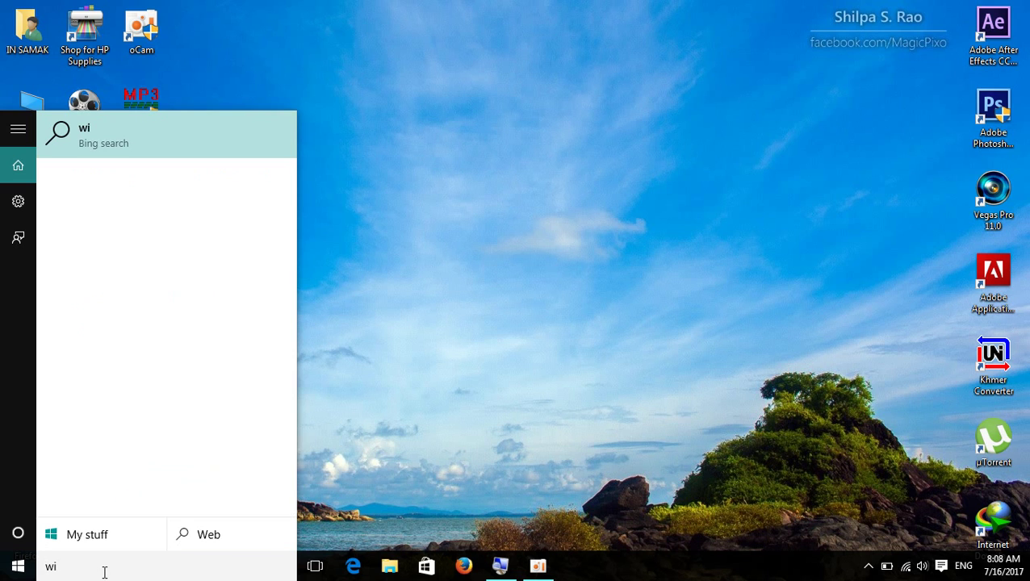
{"action": "type", "text": "ndow"}
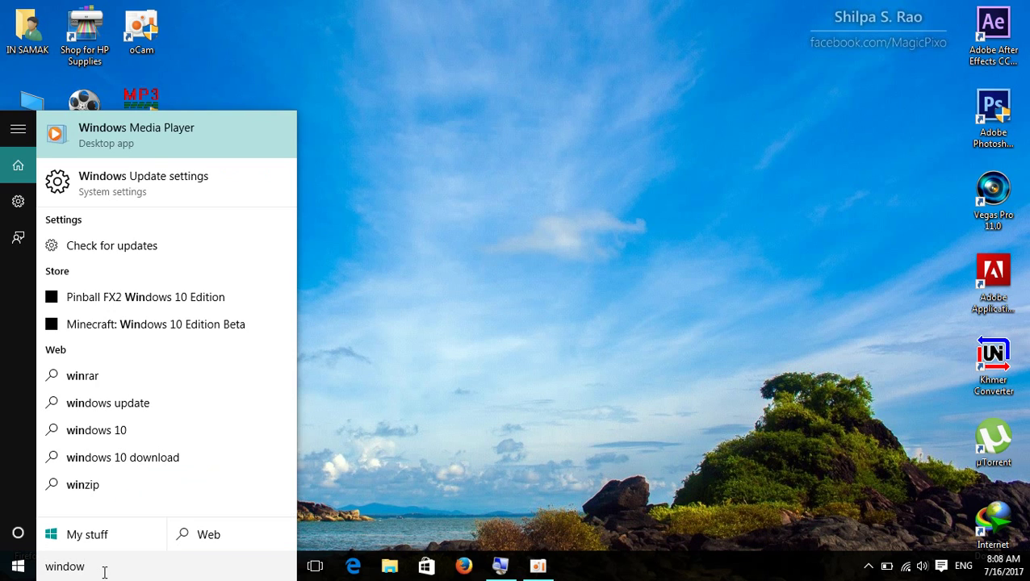
{"action": "type", "text": " de"}
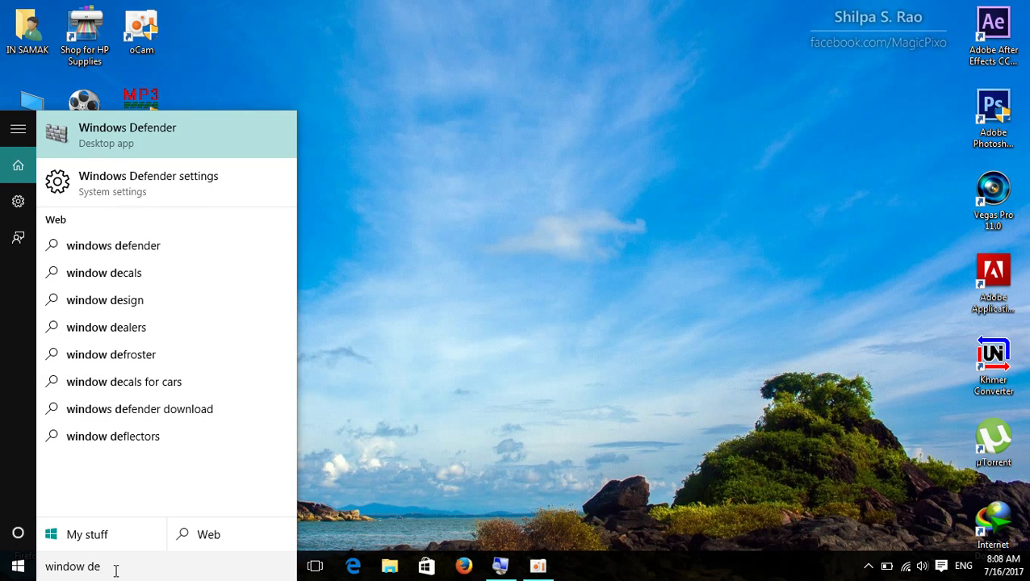
{"action": "key", "text": "BackSpace"}
{"action": "key", "text": "BackSpace"}
{"action": "key", "text": "BackSpace"}
{"action": "key", "text": "BackSpace"}
{"action": "key", "text": "BackSpace"}
{"action": "key", "text": "BackSpace"}
{"action": "key", "text": "BackSpace"}
{"action": "key", "text": "BackSpace"}
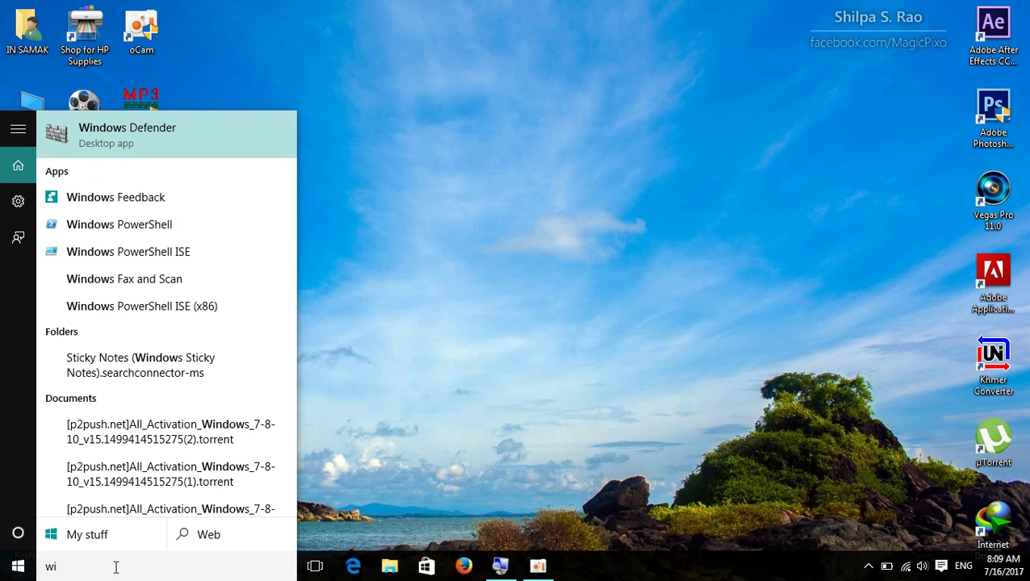
{"action": "left_click", "coordinate": [485, 224]}
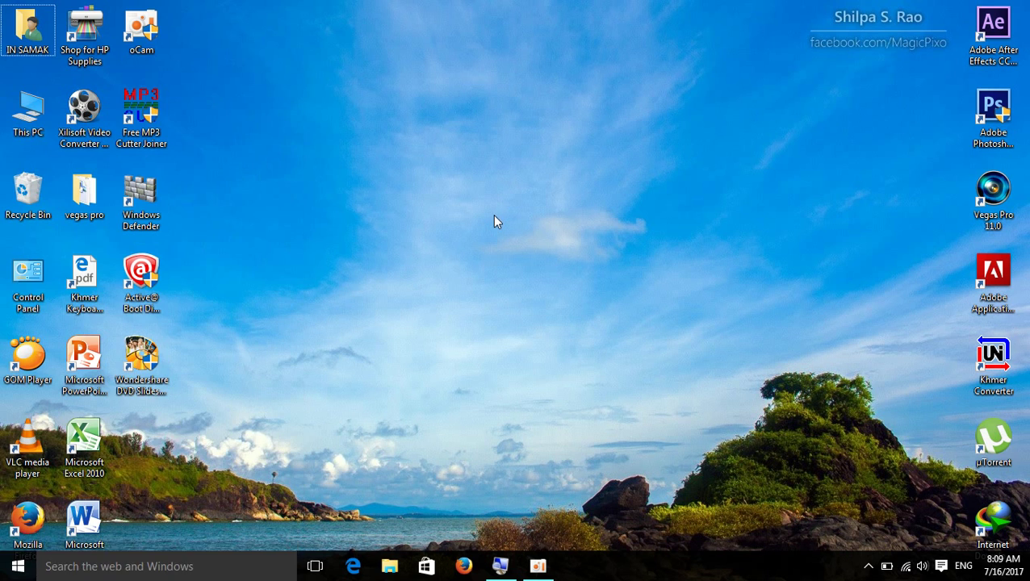
{"action": "right_click", "coordinate": [385, 88]}
{"action": "left_click", "coordinate": [429, 134]}
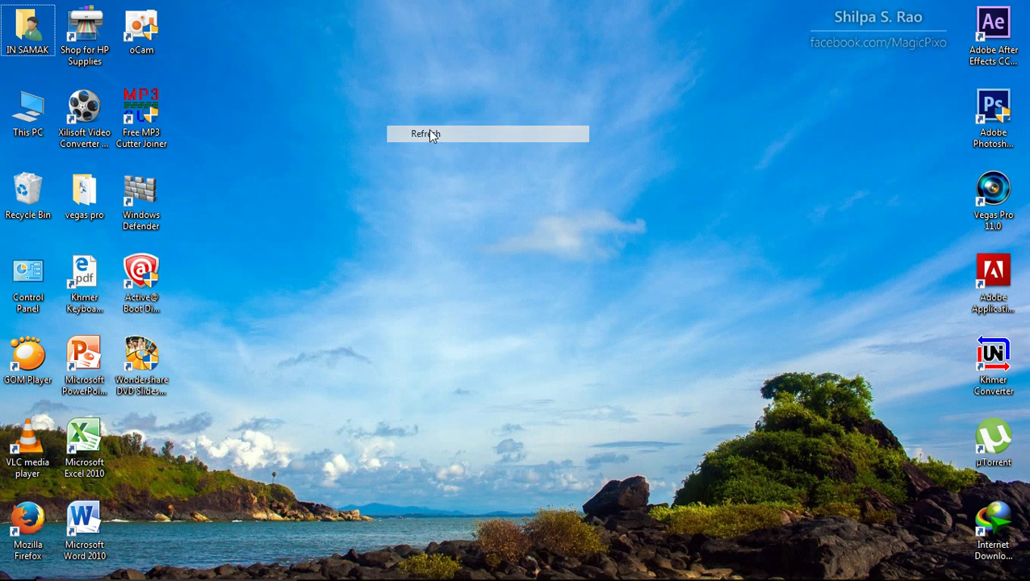
- Open Windows Defender from its desktop shortcut and start a Quick scan of the PC
{"action": "double_click", "coordinate": [142, 193]}
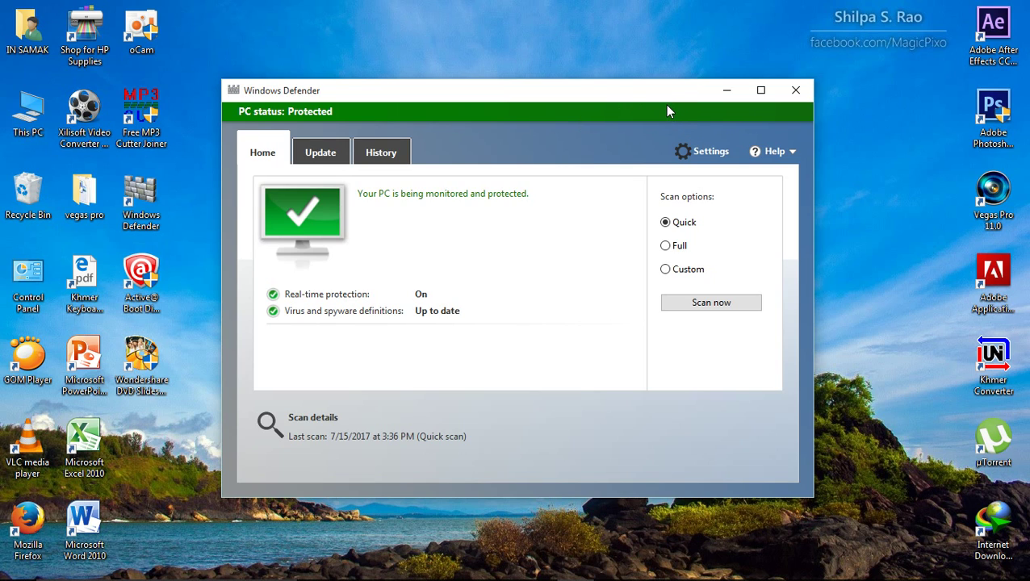
{"action": "mouse_move", "coordinate": [677, 225]}
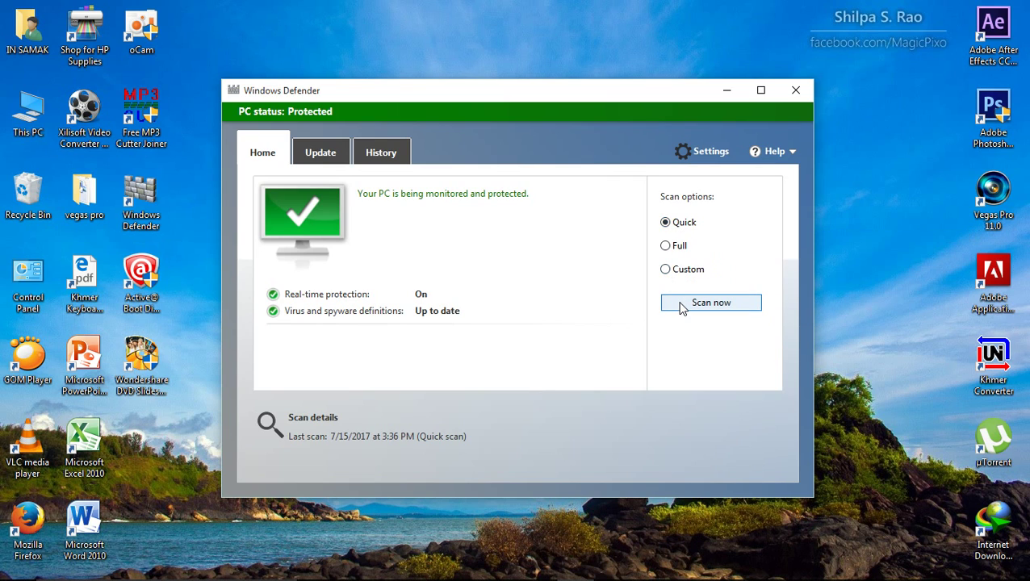
{"action": "left_click", "coordinate": [683, 304]}
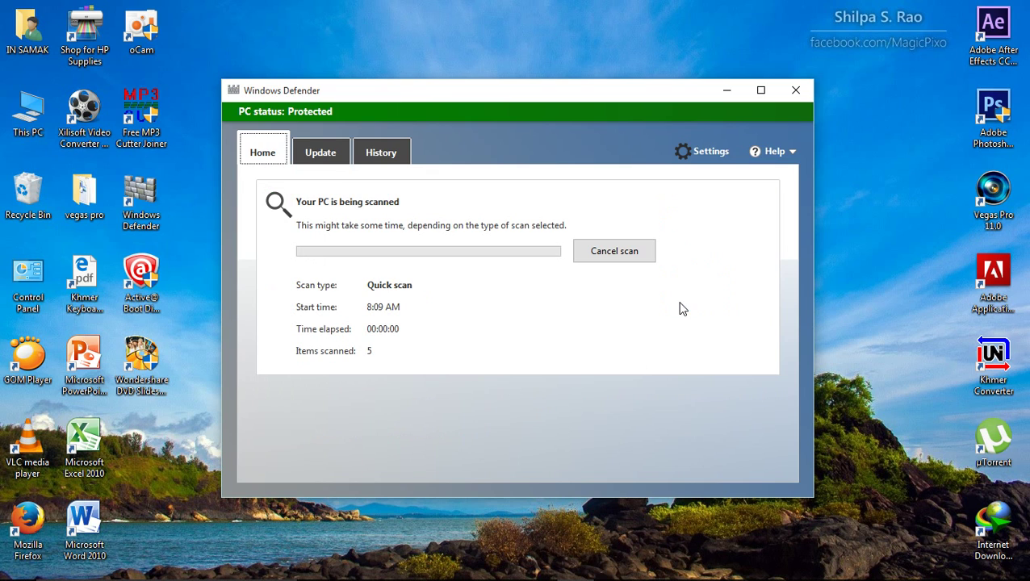
{"action": "right_click", "coordinate": [888, 104]}
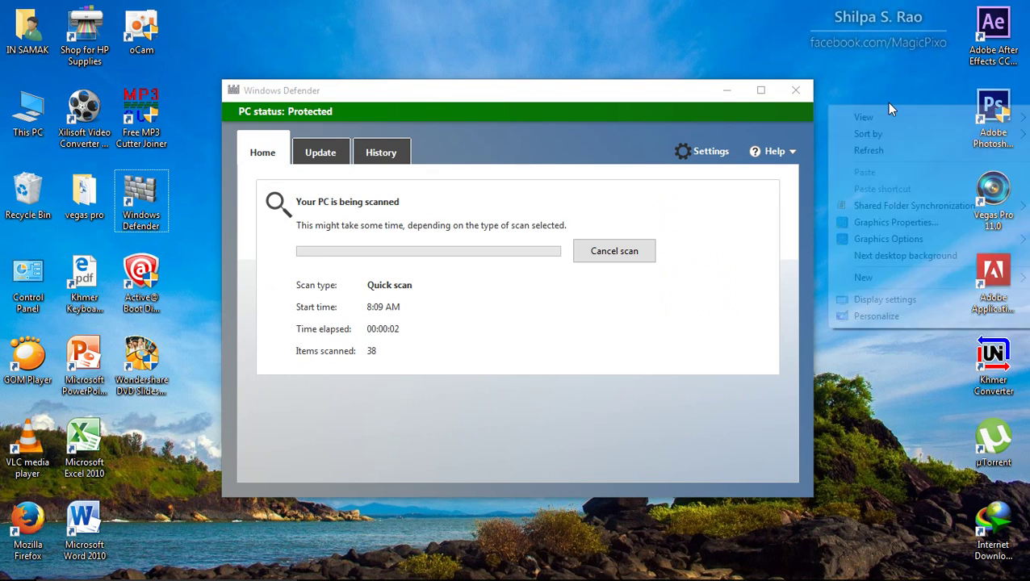
{"action": "left_click", "coordinate": [873, 150]}
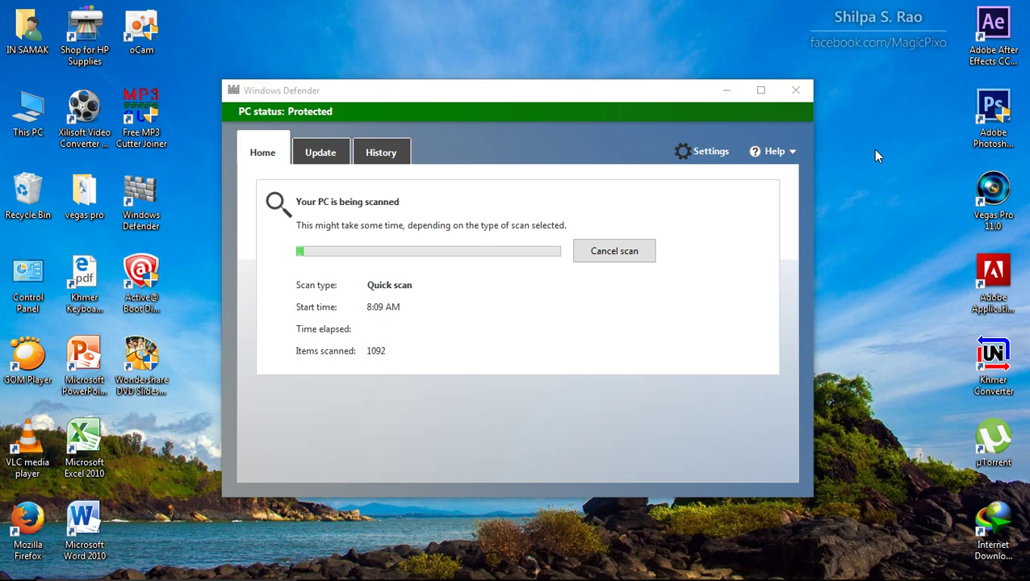
{"action": "mouse_move", "coordinate": [473, 575]}
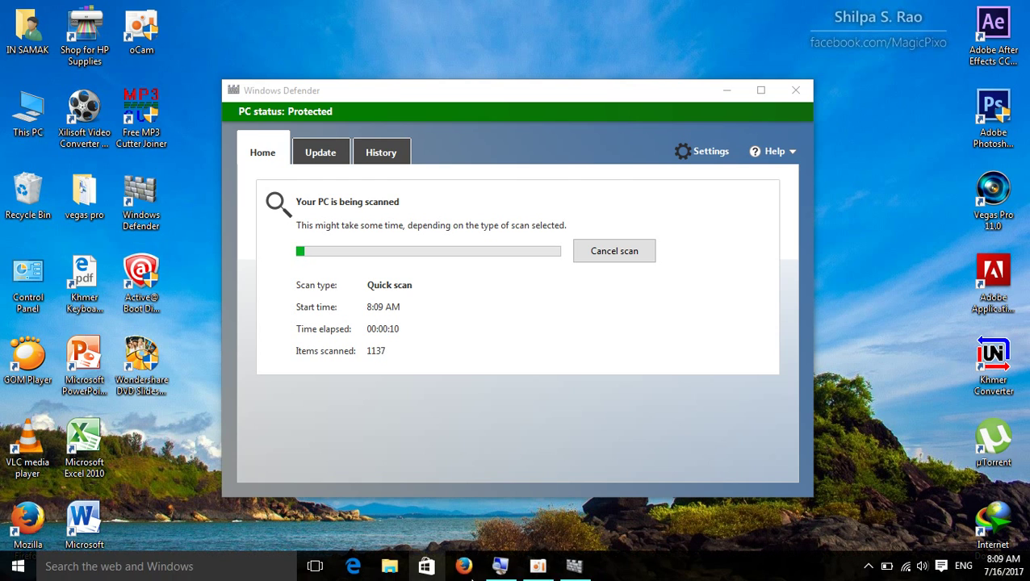
{"action": "left_click", "coordinate": [538, 566]}
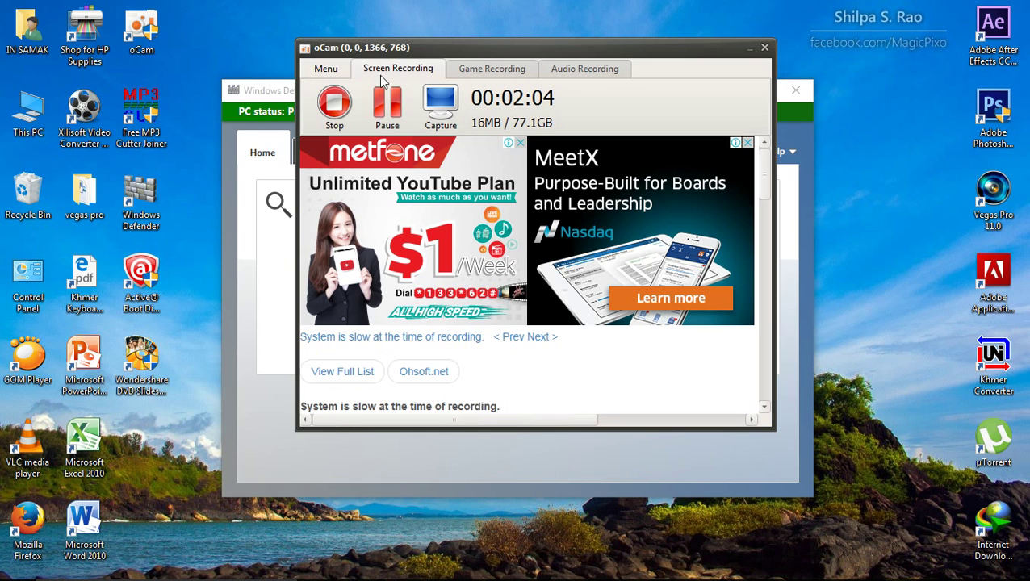
{"action": "left_click_drag", "start_coordinate": [664, 50], "coordinate": [495, 173]}
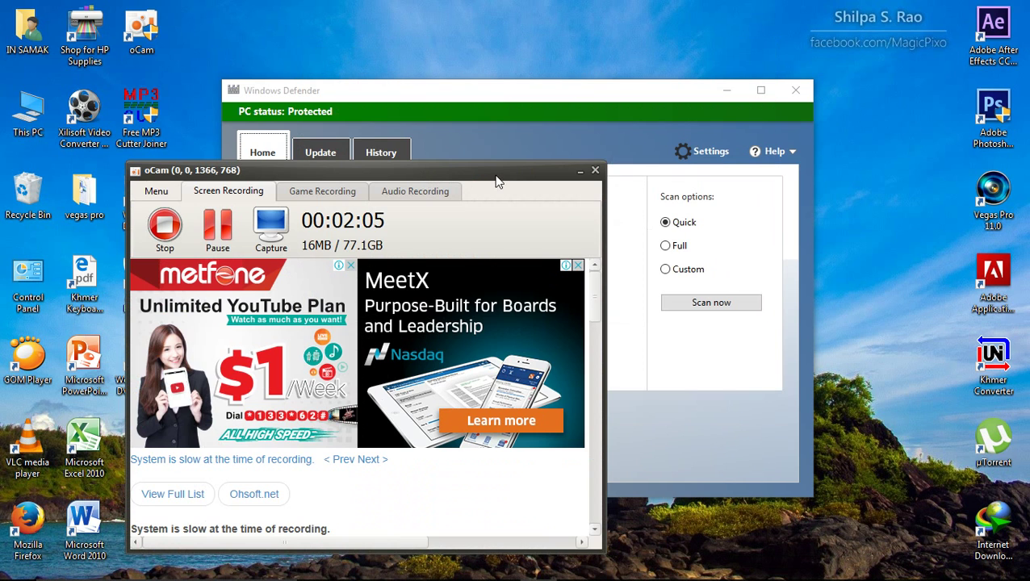
{"action": "left_click", "coordinate": [595, 171]}
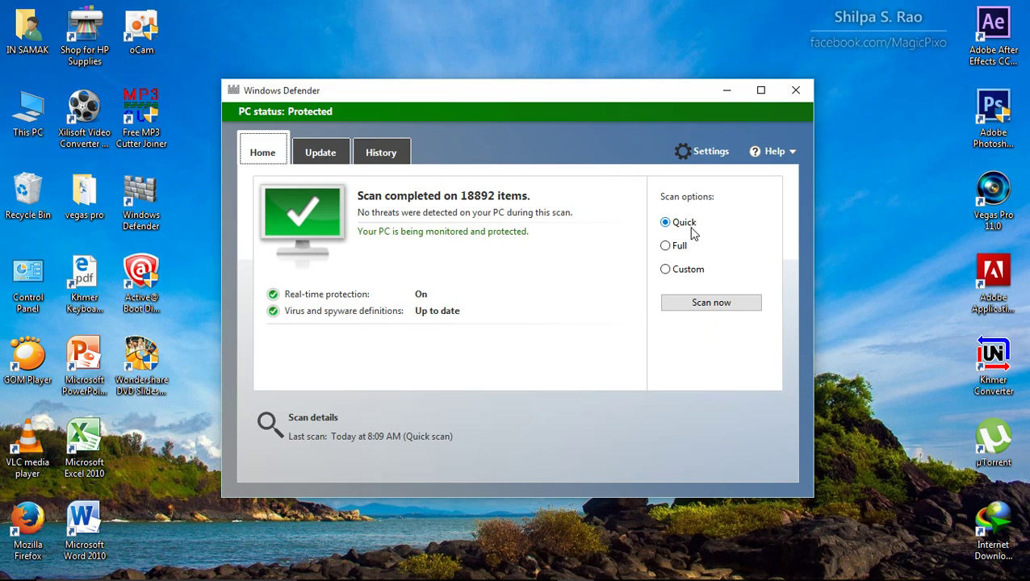
{"action": "right_click", "coordinate": [861, 136]}
{"action": "left_click", "coordinate": [872, 181]}
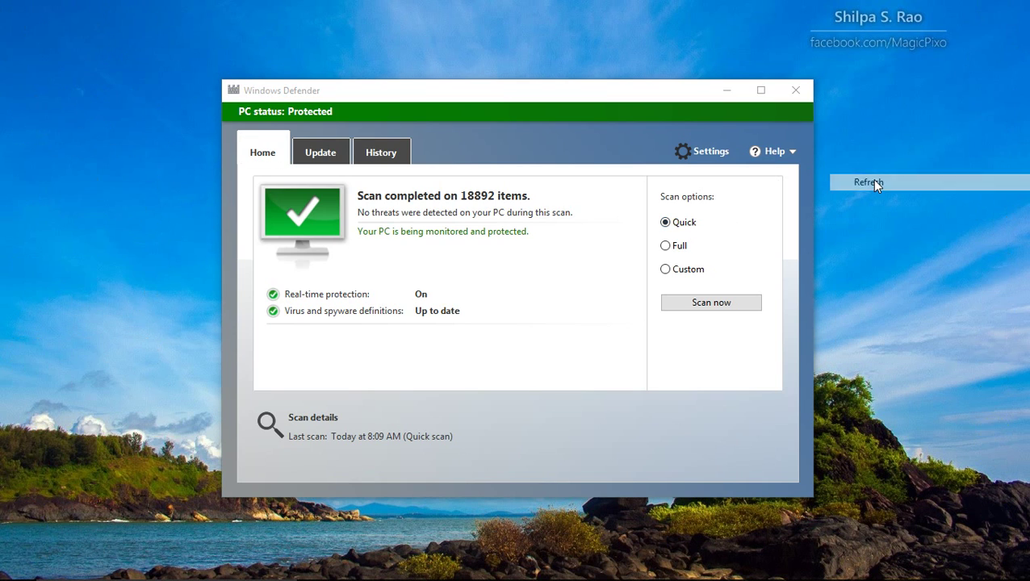
{"action": "right_click", "coordinate": [880, 95]}
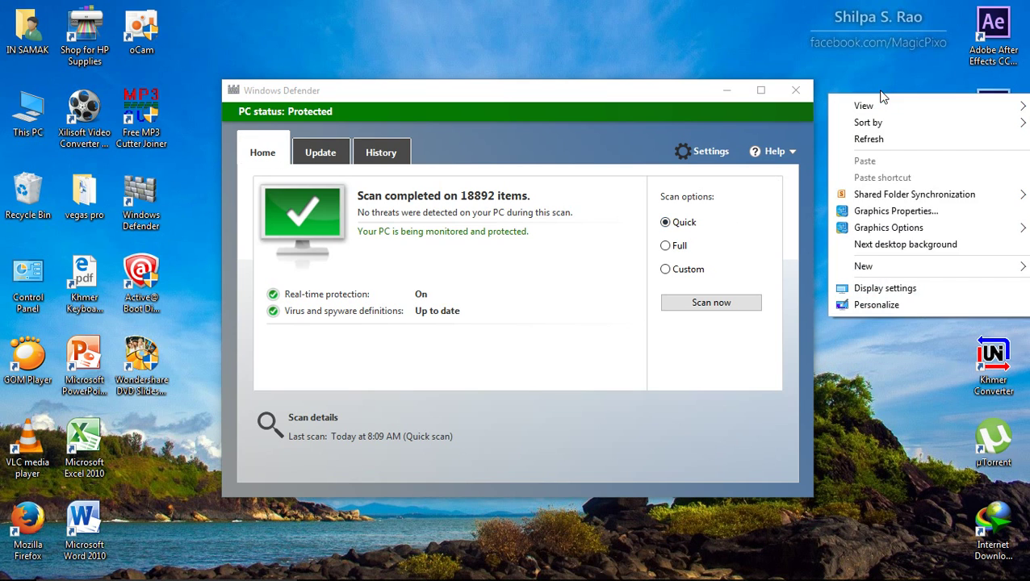
{"action": "left_click", "coordinate": [872, 140]}
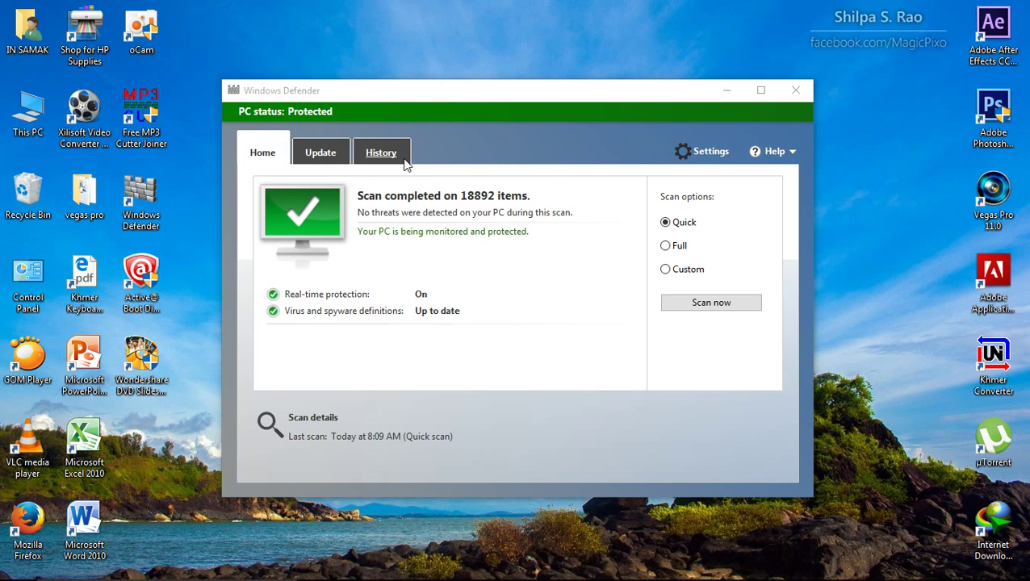
- Start an update of the virus and spyware definitions in Windows Defender
{"action": "left_click", "coordinate": [320, 155]}
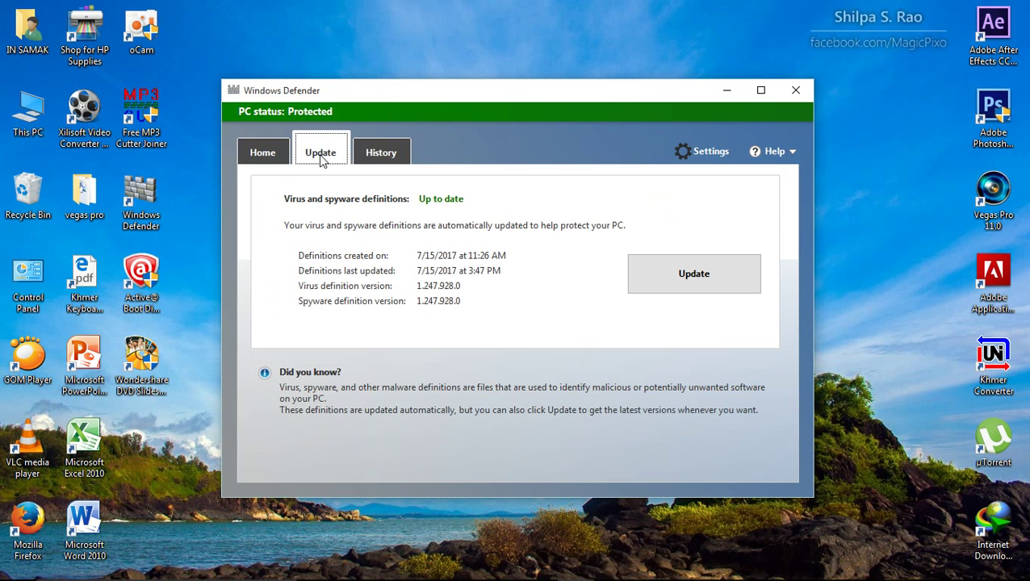
{"action": "left_click", "coordinate": [687, 278]}
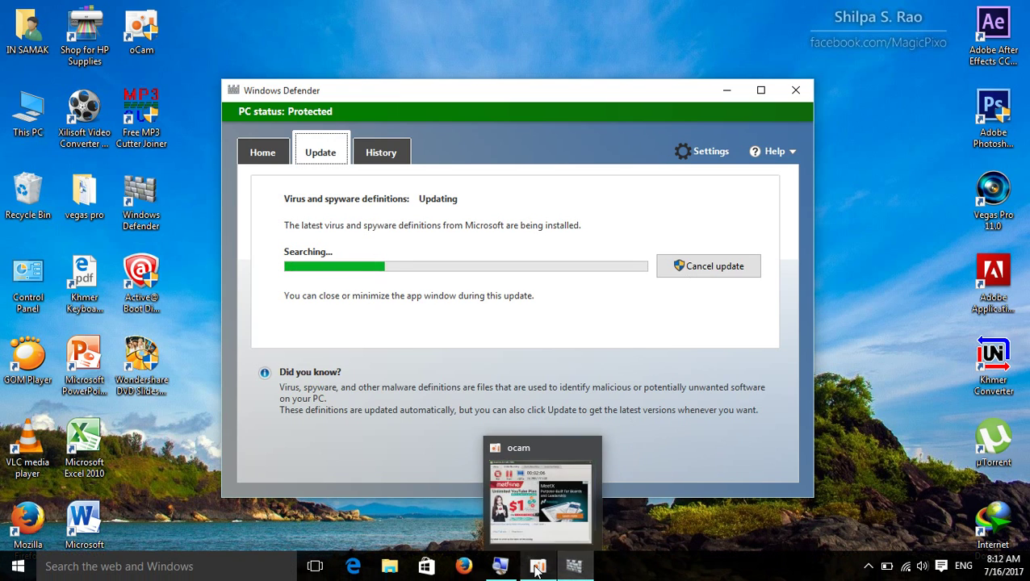
{"action": "left_click", "coordinate": [536, 570]}
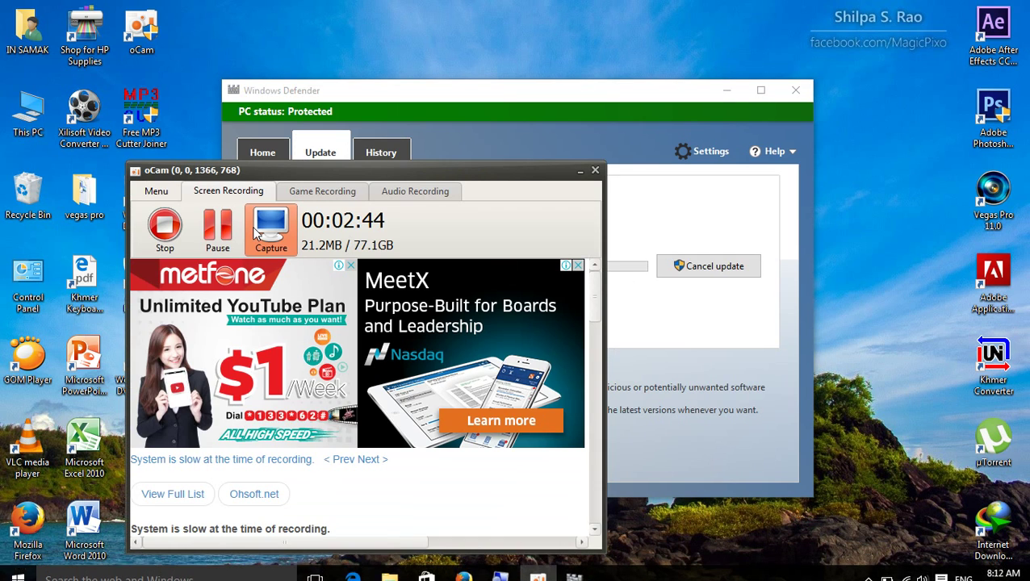
{"action": "left_click", "coordinate": [580, 171]}
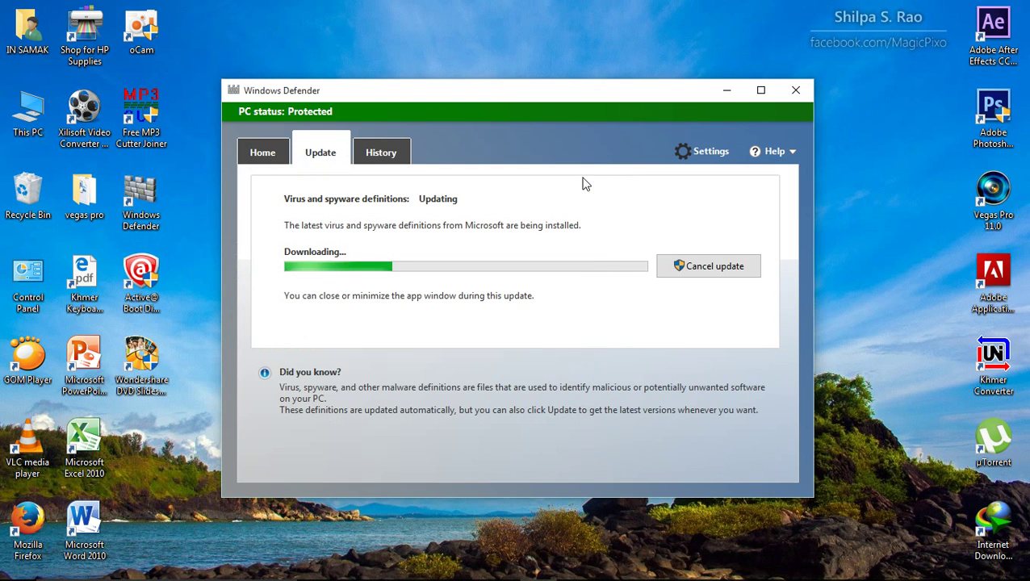
{"action": "right_click", "coordinate": [864, 130]}
{"action": "left_click", "coordinate": [876, 176]}
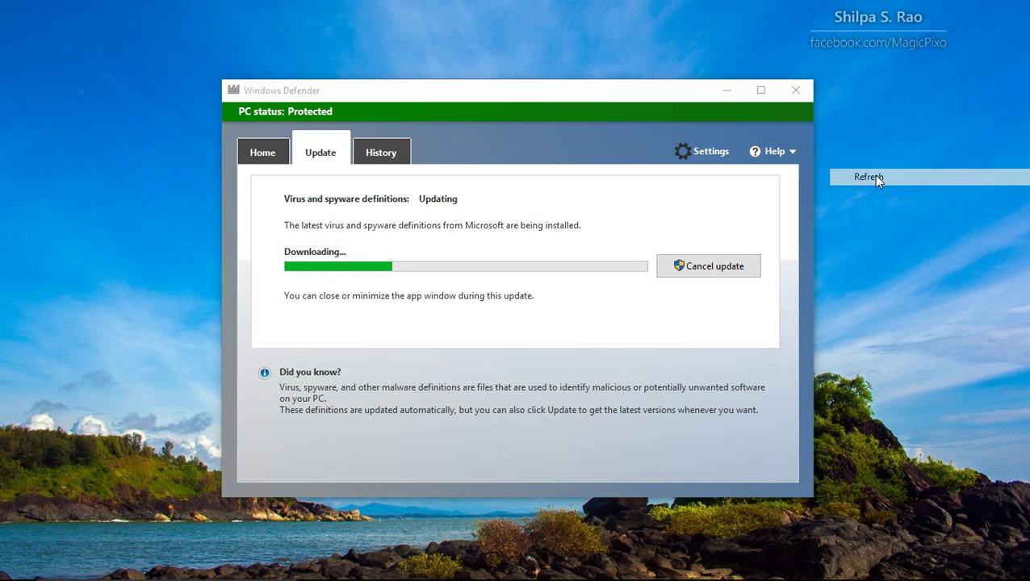
{"action": "right_click", "coordinate": [863, 123]}
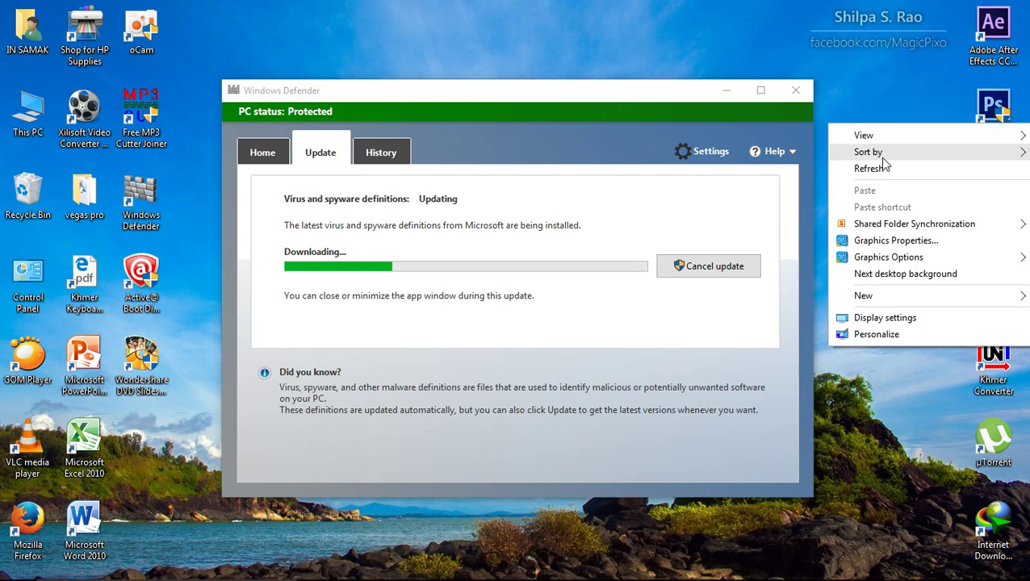
{"action": "left_click", "coordinate": [882, 169]}
{"action": "right_click", "coordinate": [885, 99]}
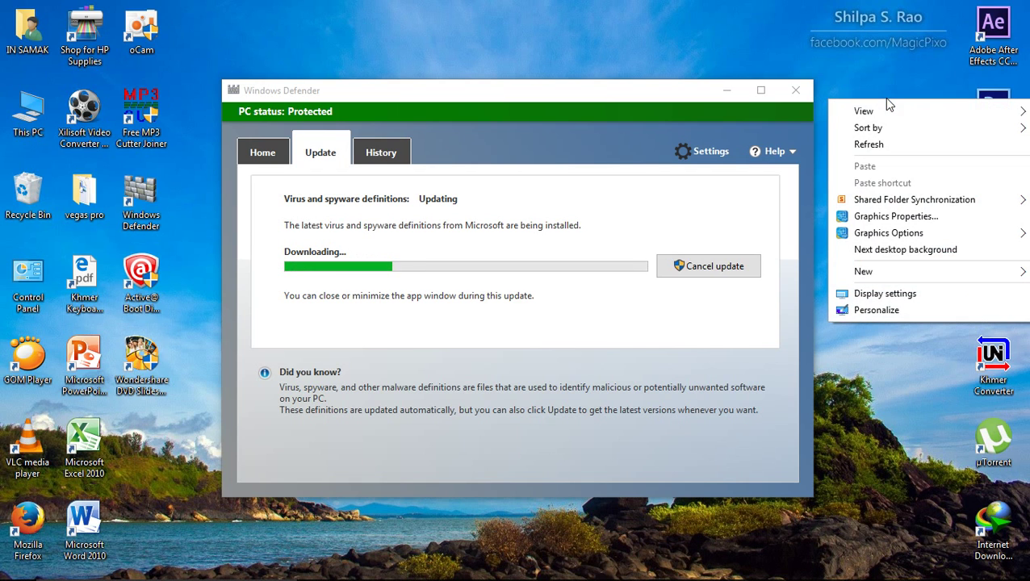
{"action": "left_click", "coordinate": [884, 144]}
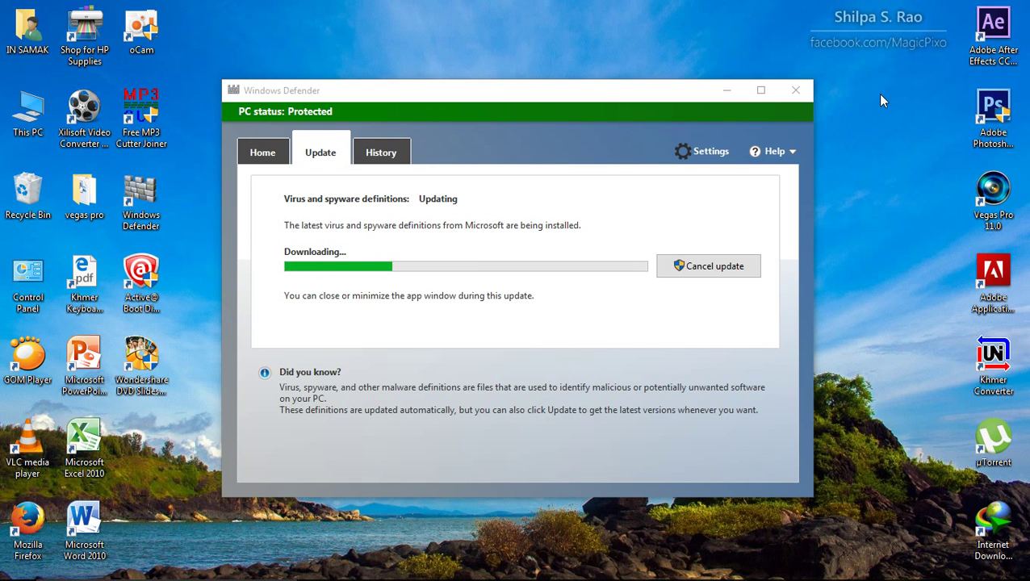
{"action": "right_click", "coordinate": [881, 95]}
{"action": "left_click", "coordinate": [877, 145]}
{"action": "right_click", "coordinate": [878, 86]}
{"action": "left_click", "coordinate": [892, 127]}
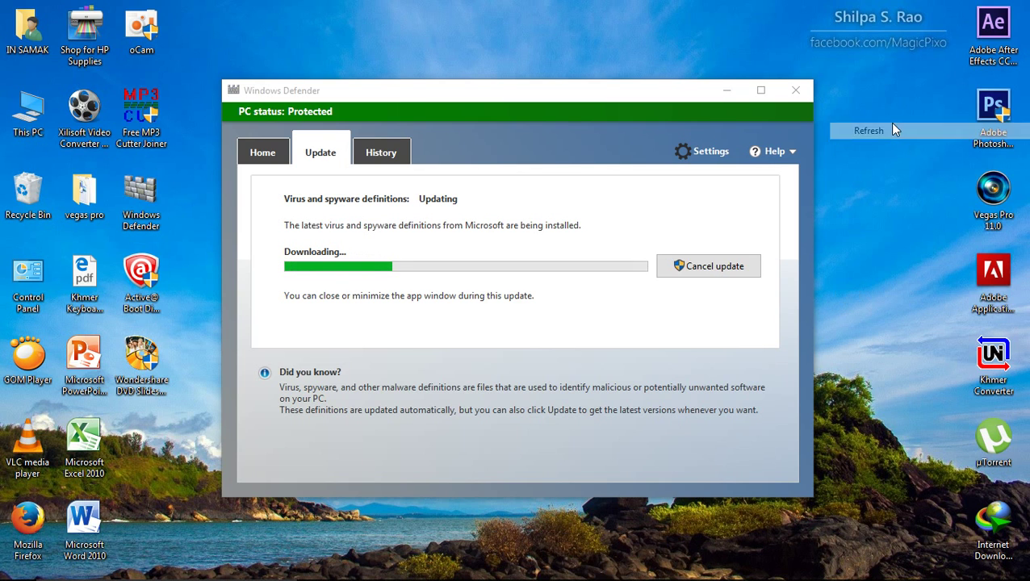
{"action": "right_click", "coordinate": [888, 95]}
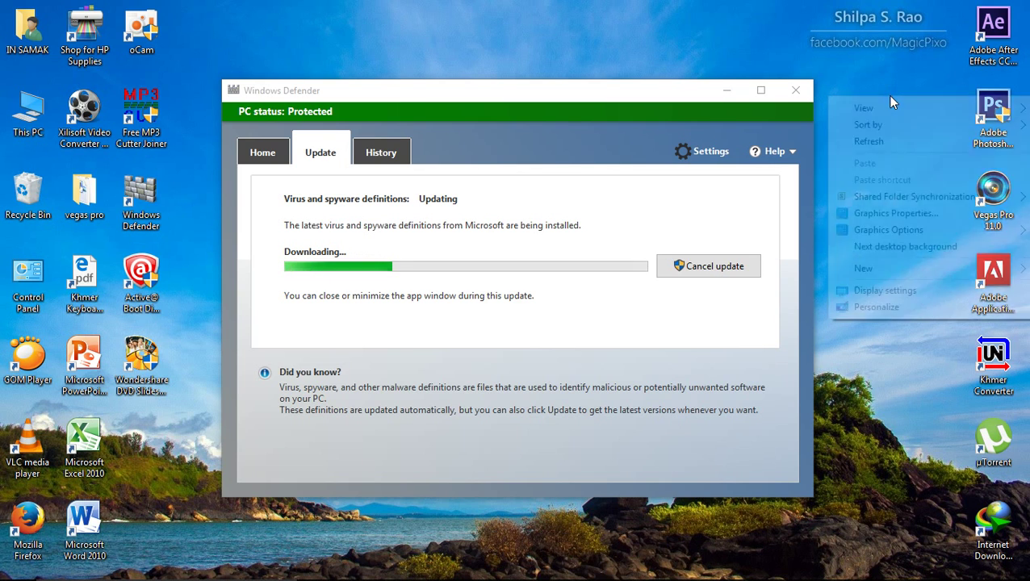
{"action": "left_click", "coordinate": [890, 142]}
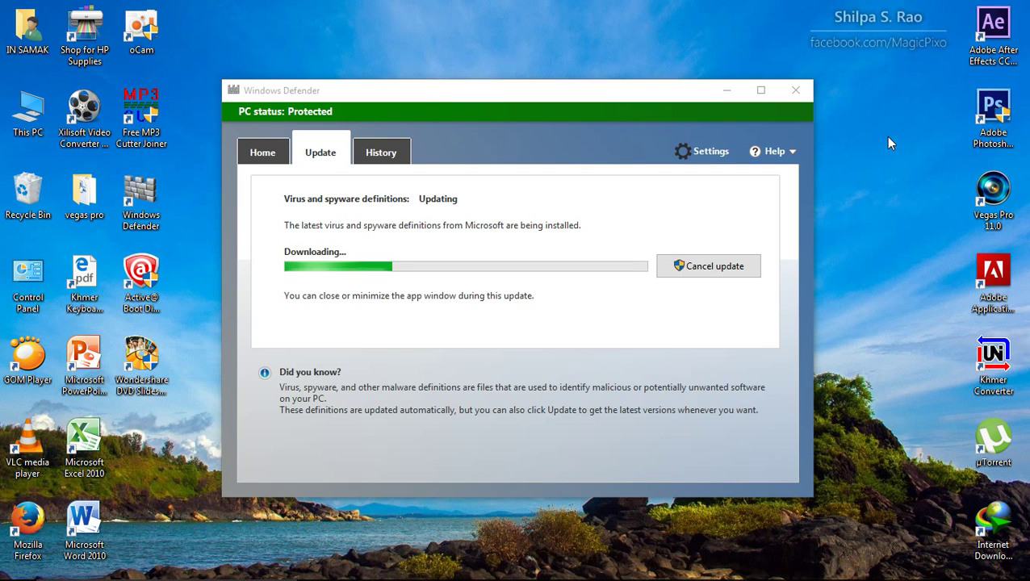
{"action": "right_click", "coordinate": [883, 92]}
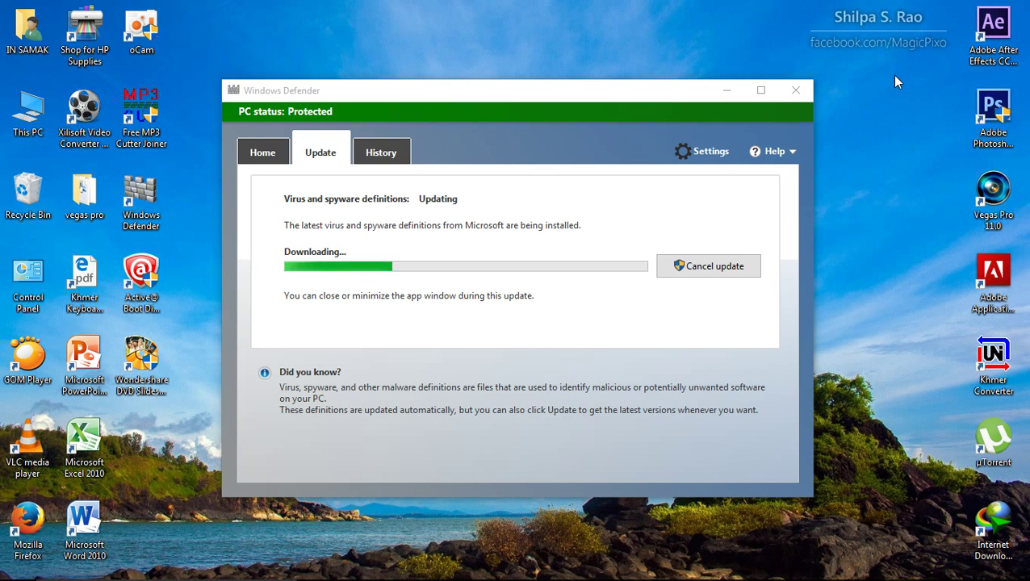
{"action": "right_click", "coordinate": [892, 74]}
{"action": "left_click", "coordinate": [904, 123]}
{"action": "right_click", "coordinate": [897, 96]}
{"action": "left_click", "coordinate": [894, 143]}
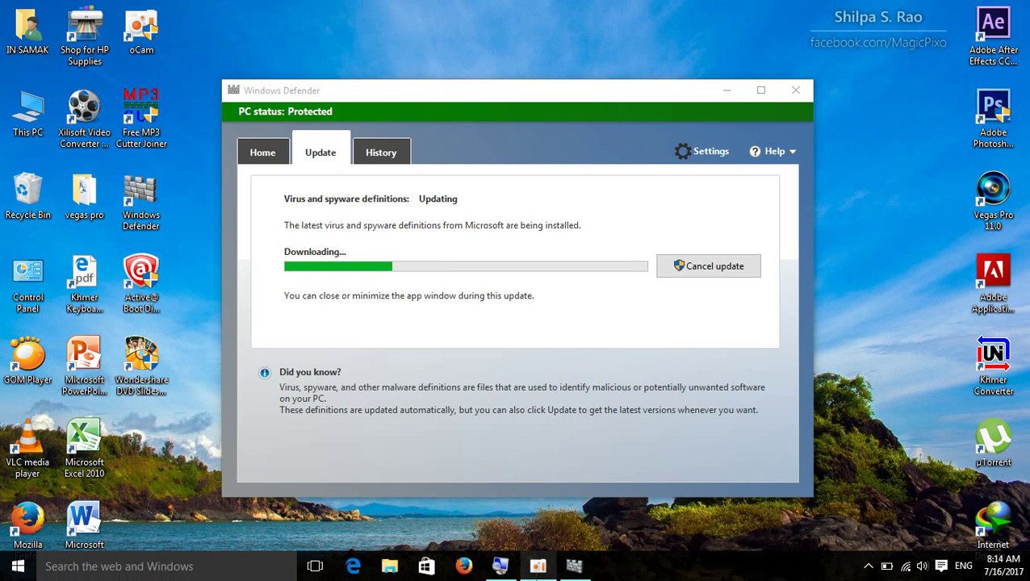
{"action": "left_click", "coordinate": [538, 566]}
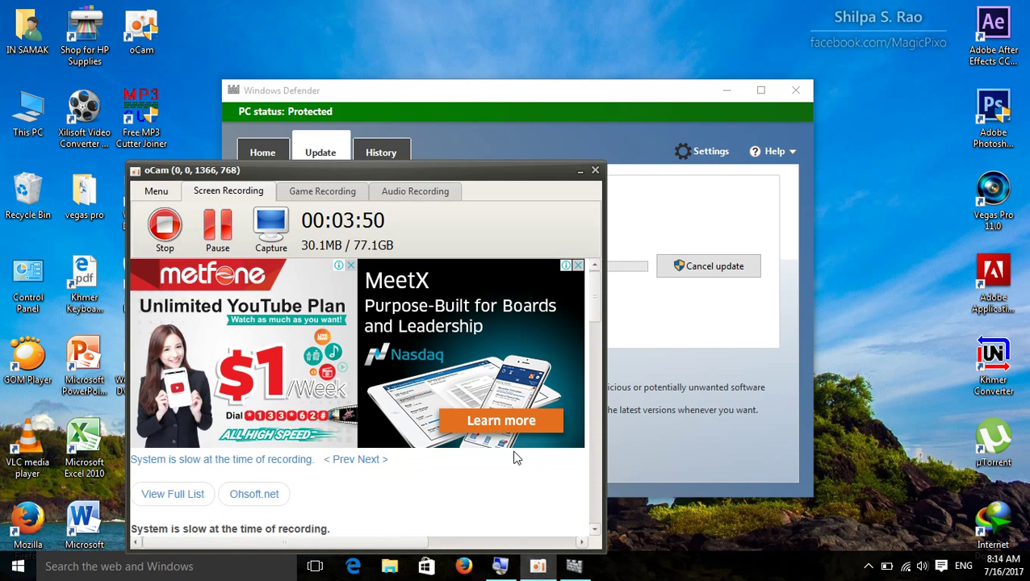
{"action": "left_click", "coordinate": [579, 171]}
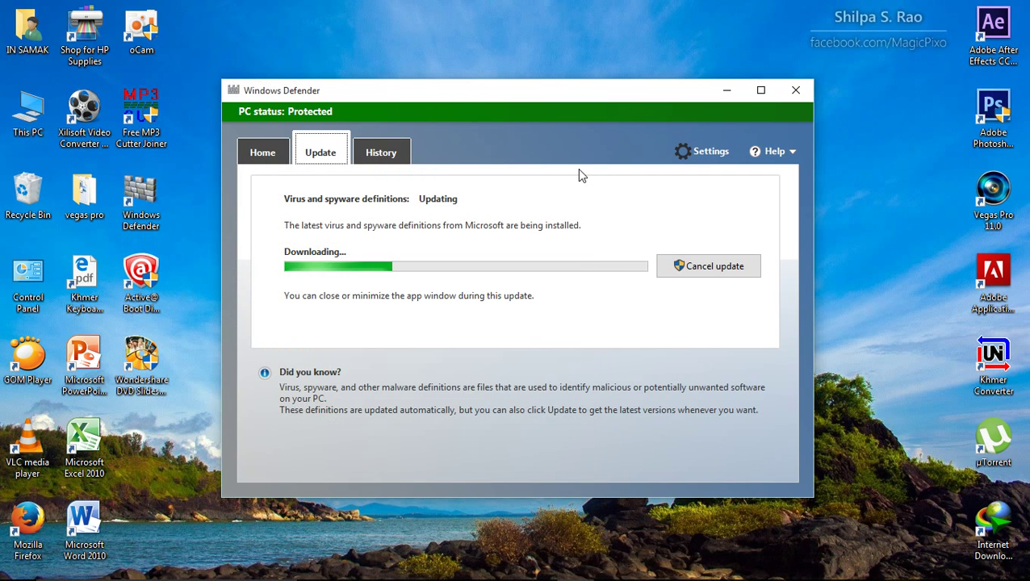
{"action": "right_click", "coordinate": [839, 52]}
{"action": "left_click", "coordinate": [869, 98]}
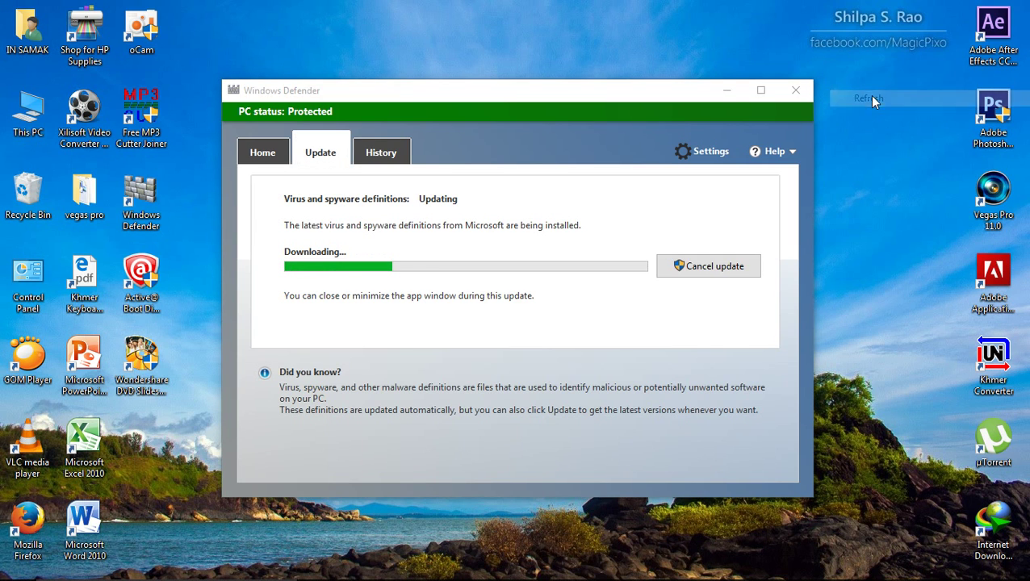
{"action": "right_click", "coordinate": [869, 65]}
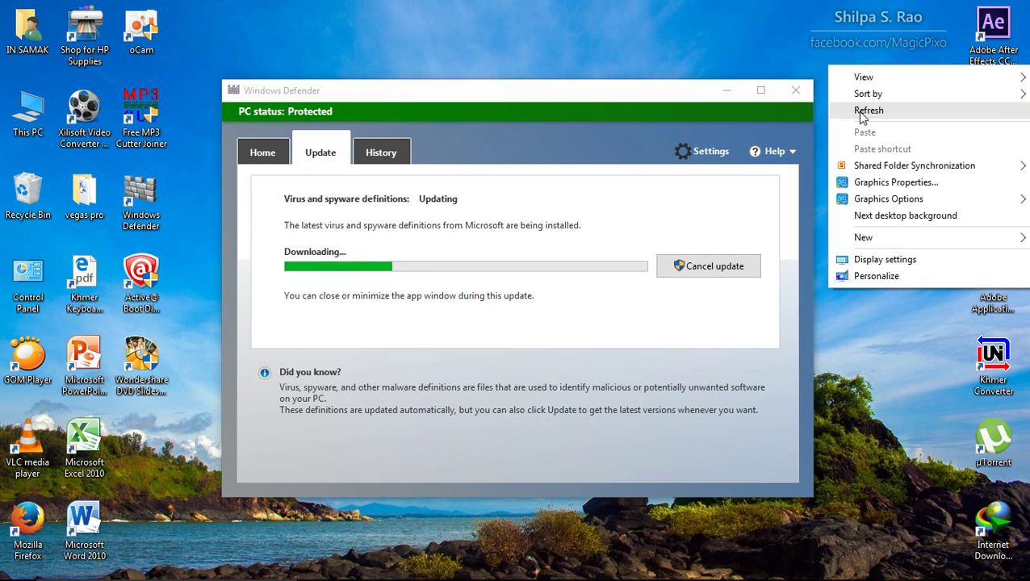
{"action": "left_click", "coordinate": [866, 111]}
{"action": "right_click", "coordinate": [868, 74]}
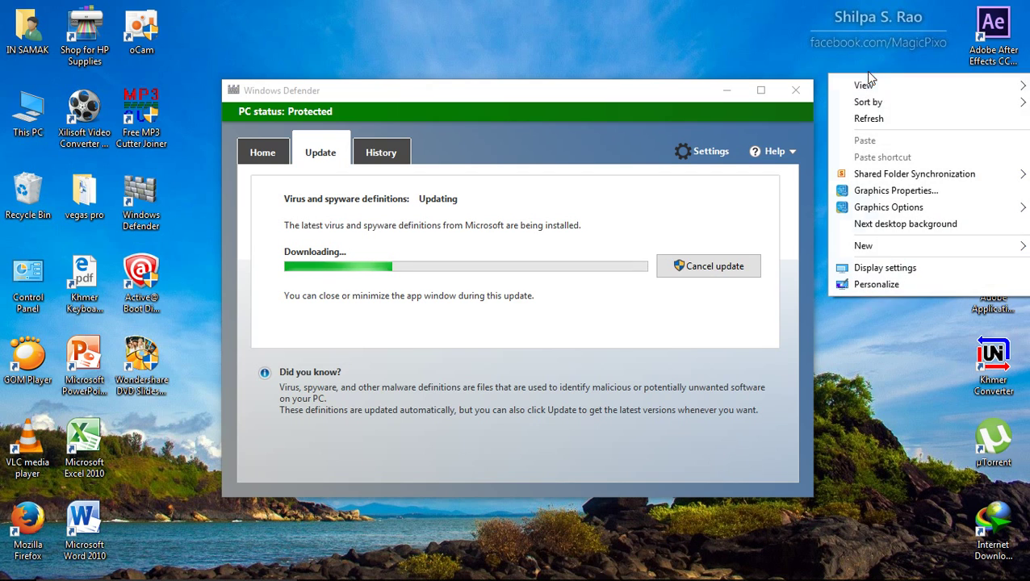
{"action": "left_click", "coordinate": [868, 119]}
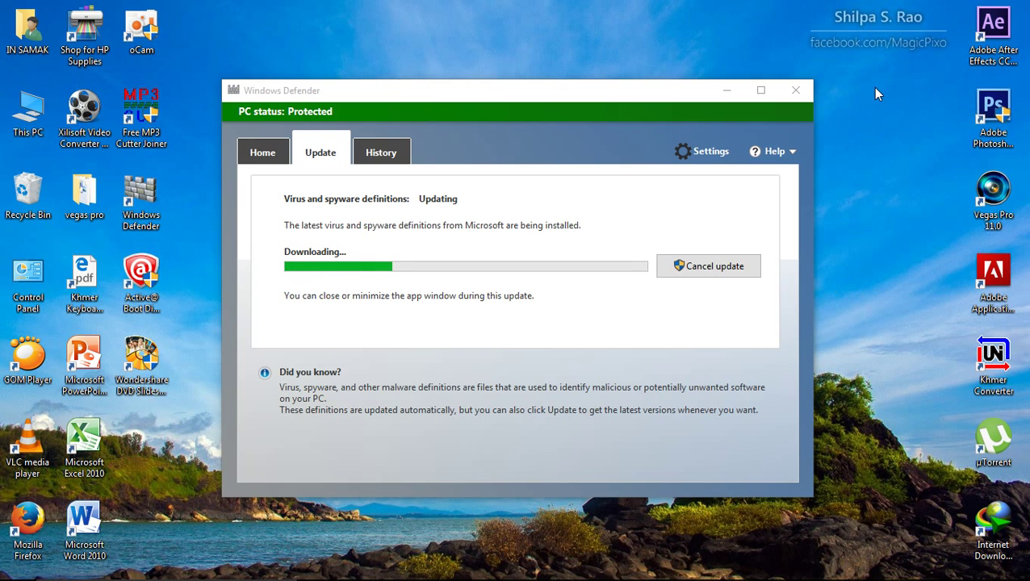
{"action": "right_click", "coordinate": [873, 87]}
{"action": "left_click", "coordinate": [869, 133]}
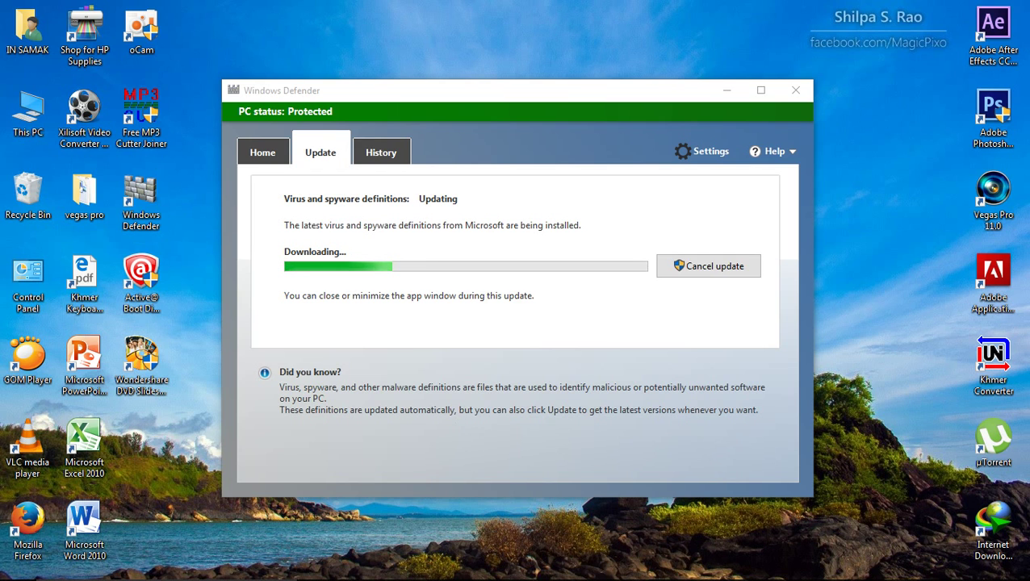
{"action": "mouse_move", "coordinate": [461, 580]}
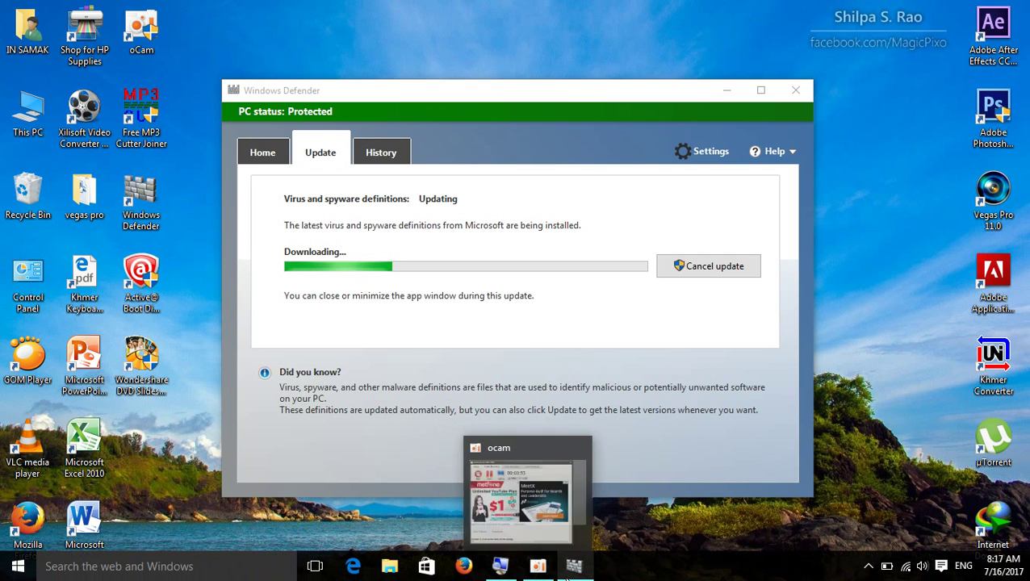
{"action": "left_click", "coordinate": [539, 570]}
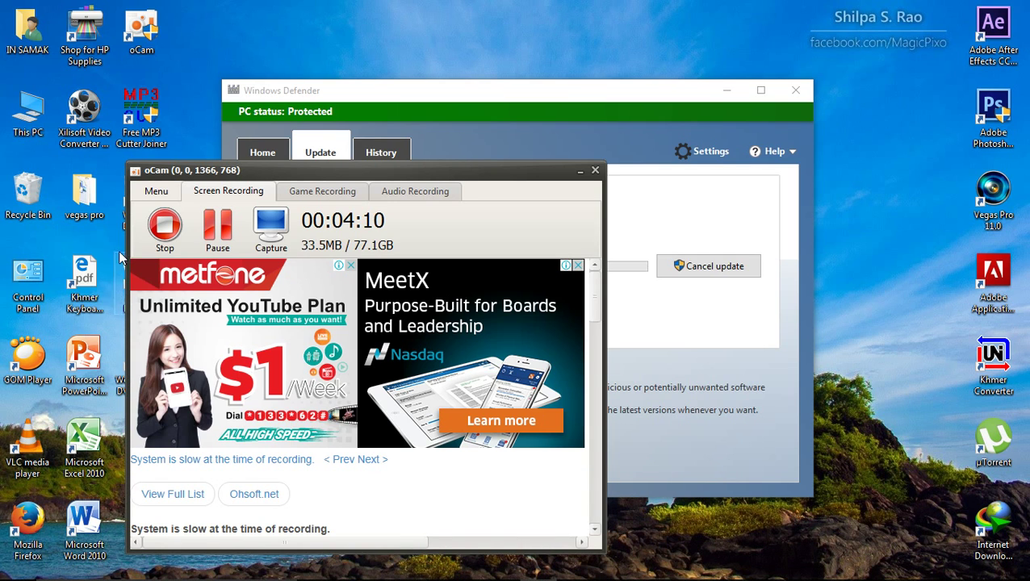